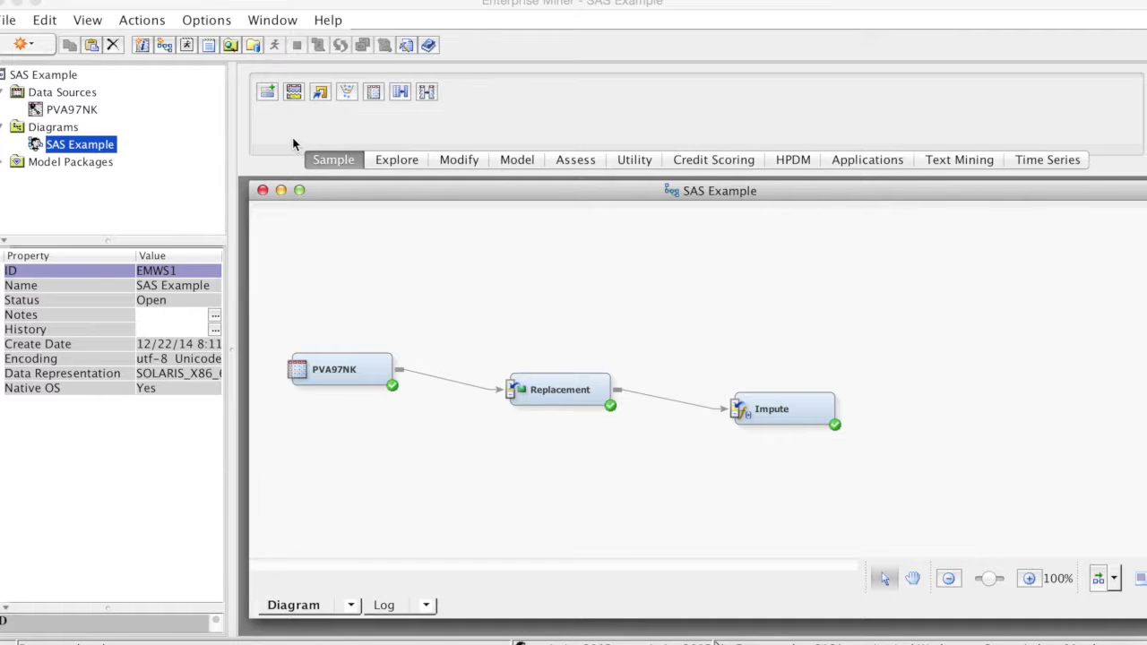
Step: Place a Data Partition node right of Impute and connect Impute's output to it
left_click(337, 163)
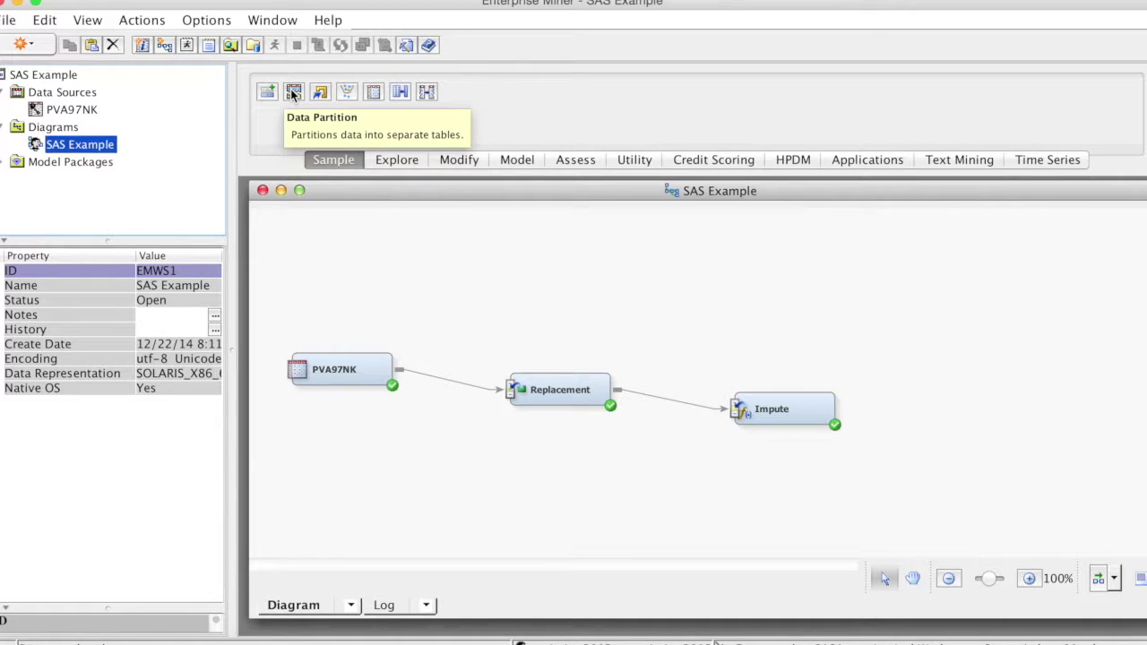
left_click_drag(294, 94, 941, 419)
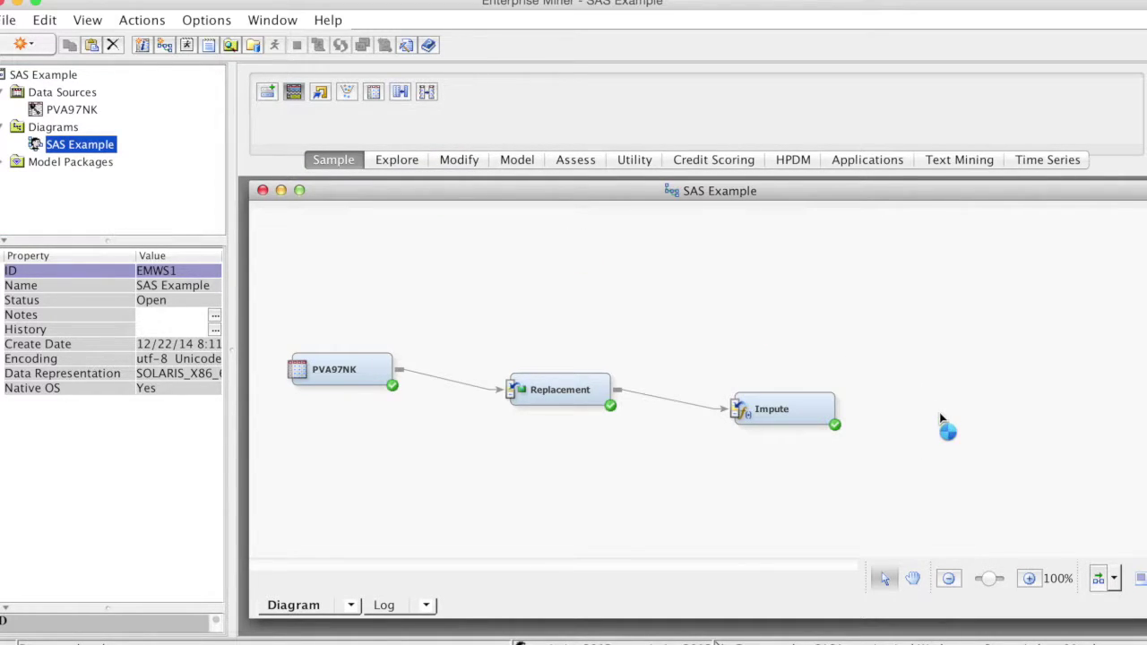
left_click_drag(941, 417, 889, 375)
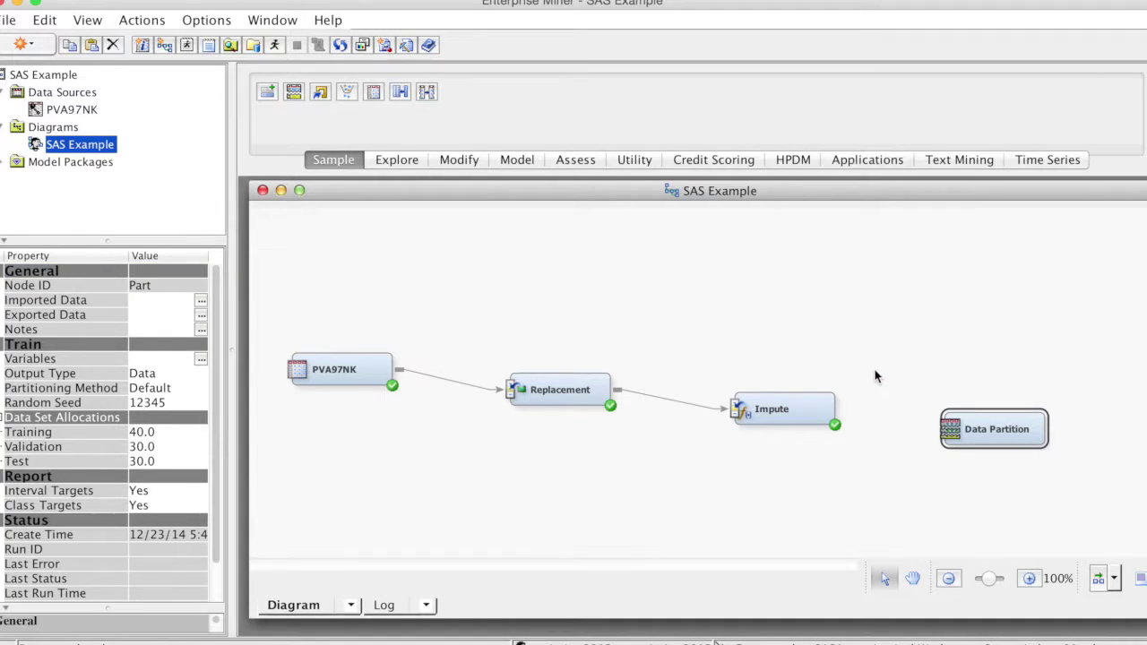
left_click_drag(843, 405, 944, 423)
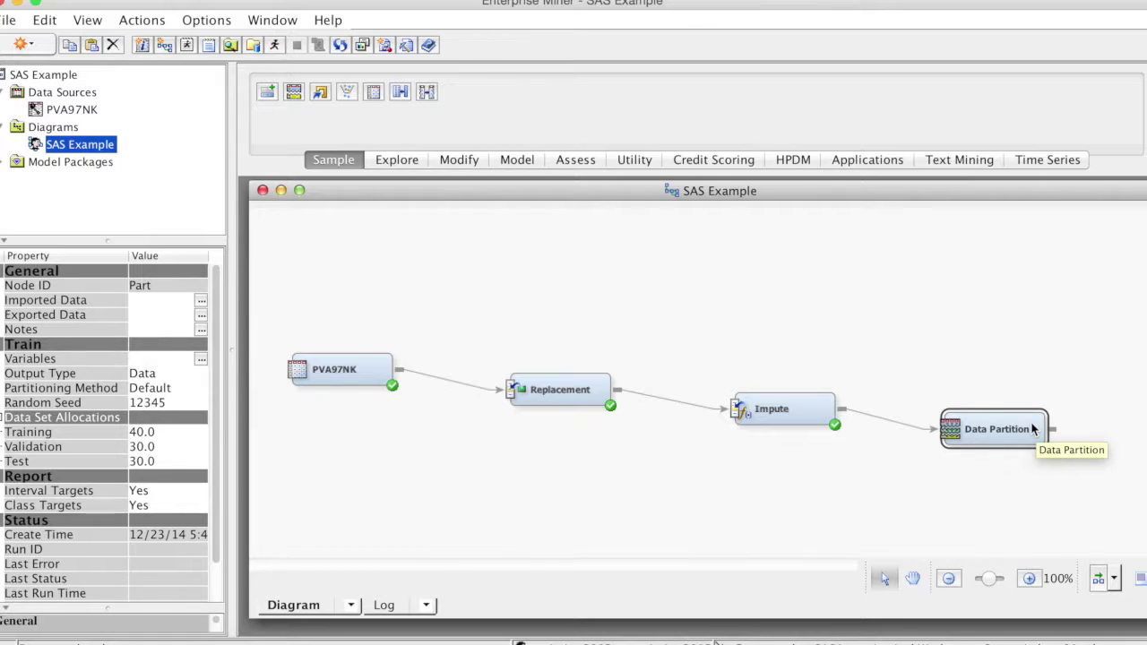
left_click(173, 388)
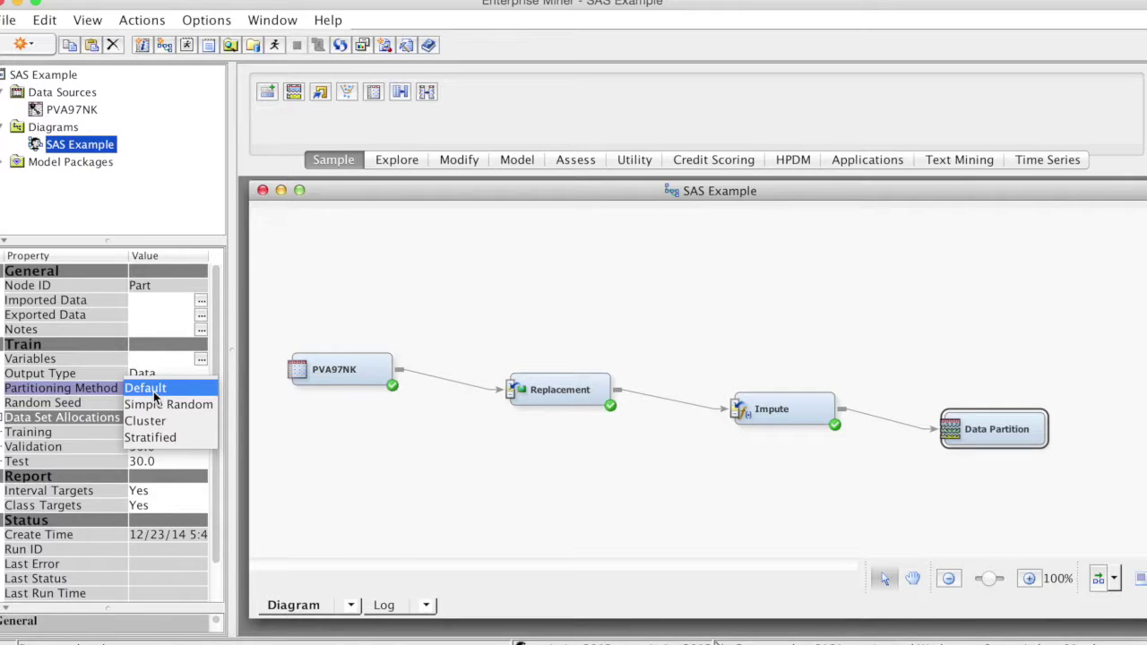
Step: Keep Default partitioning and allocate Training 60, Validation 40 and Test 0
left_click(154, 387)
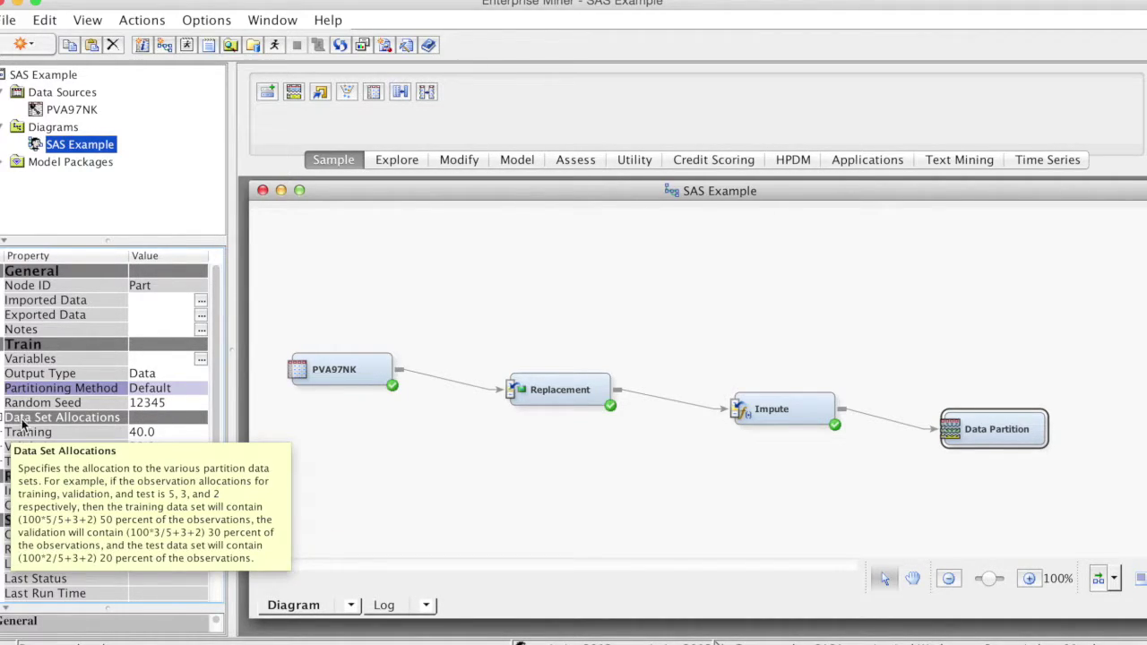
left_click(197, 434)
type("60")
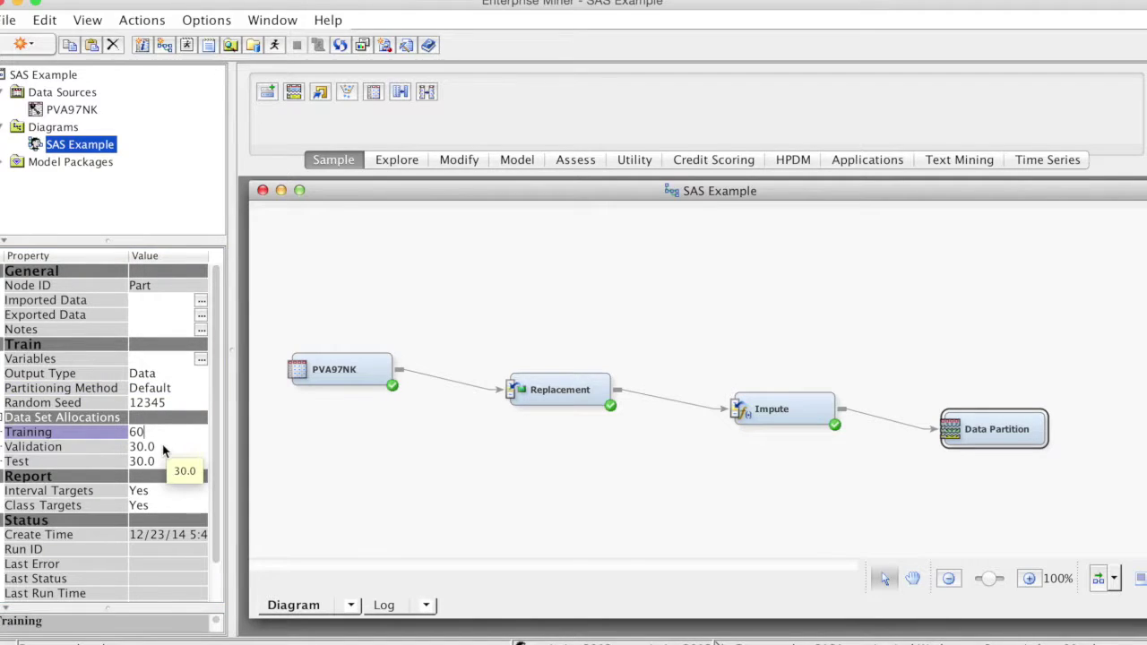
left_click(161, 445)
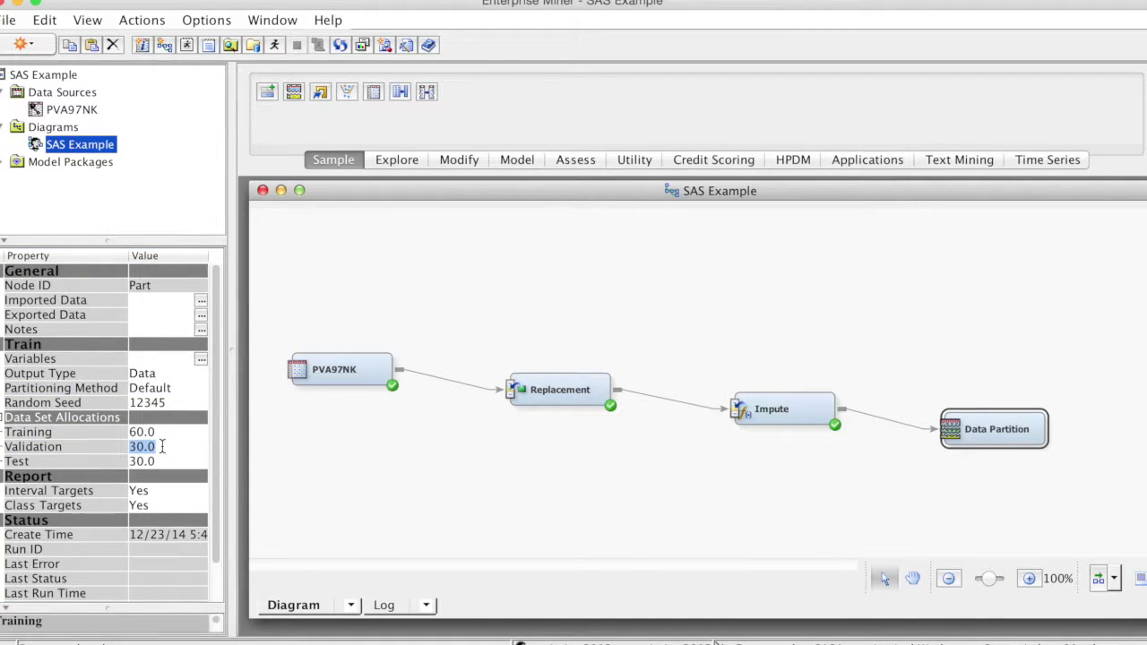
type("40")
left_click(162, 461)
type("0")
right_click(1002, 437)
Step: Run the Data Partition path and view the 5810 training and 3876 validation observations
left_click(971, 421)
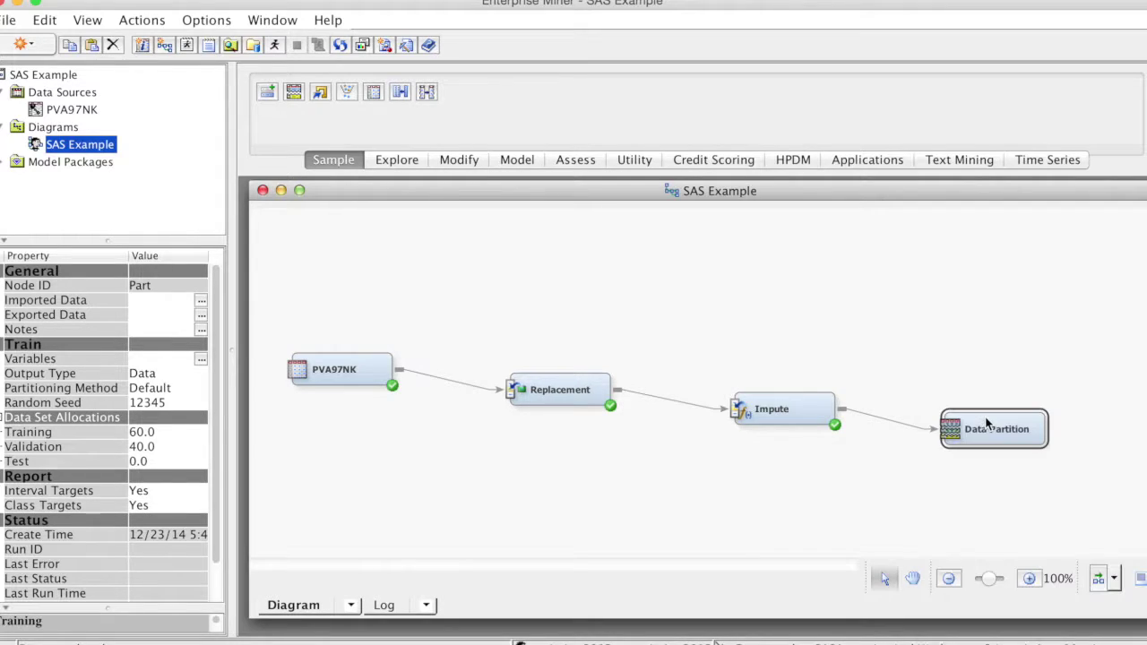
left_click(812, 450)
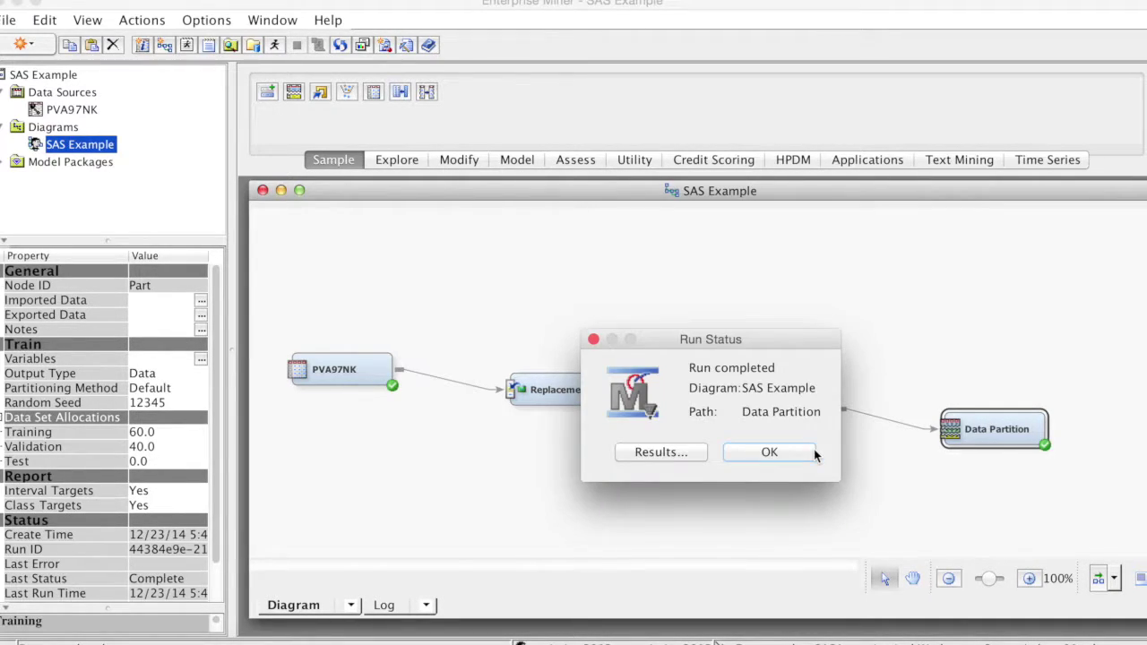
left_click(679, 452)
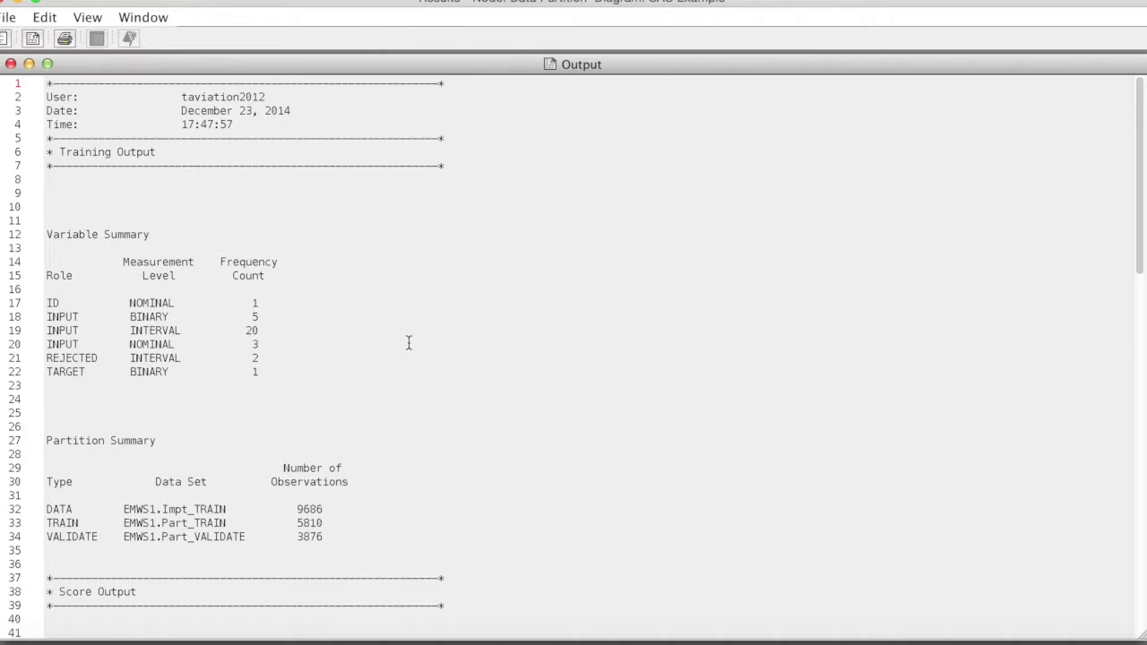
left_click(407, 345)
scroll(474, 387, "down", 1)
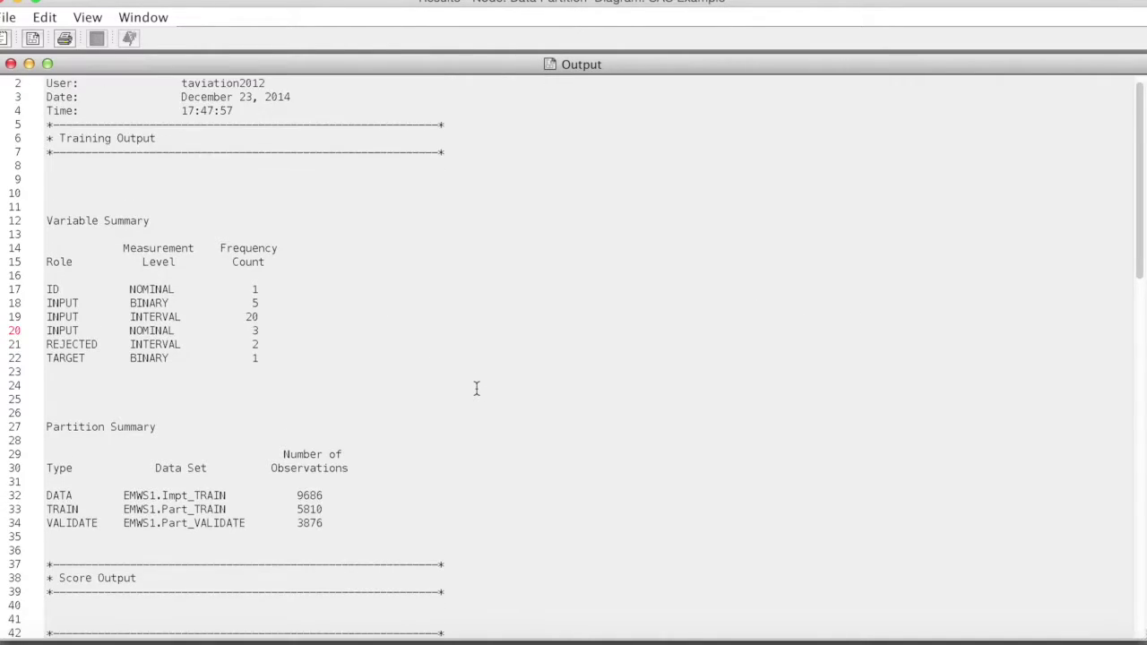
scroll(476, 388, "down", 2)
scroll(476, 388, "down", 3)
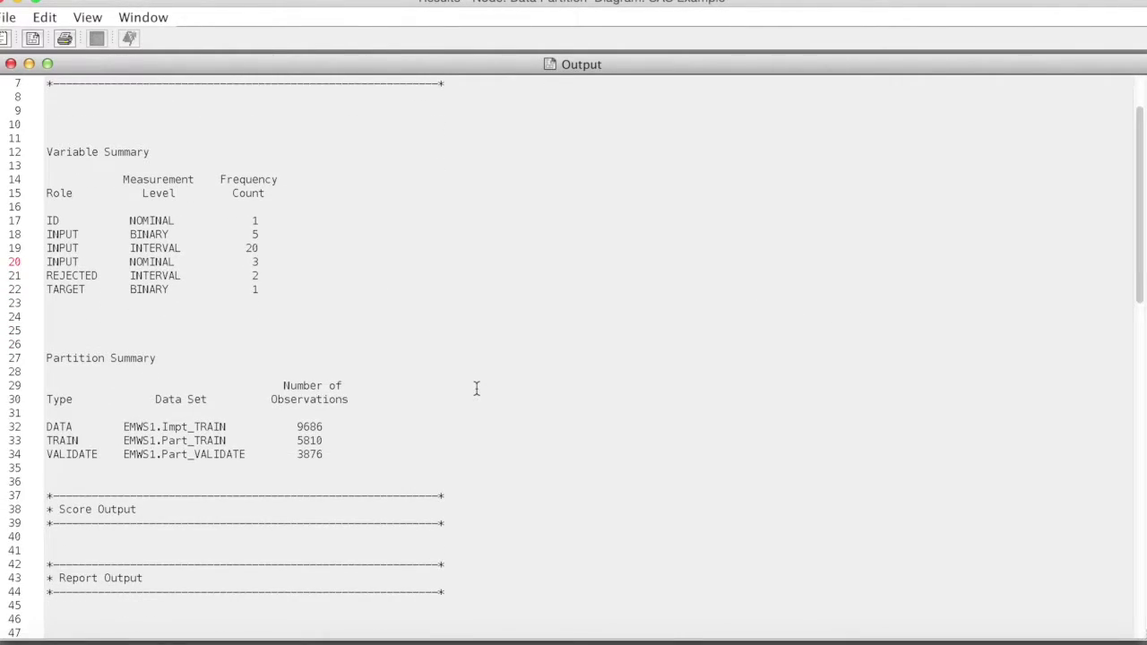
scroll(476, 388, "down", 3)
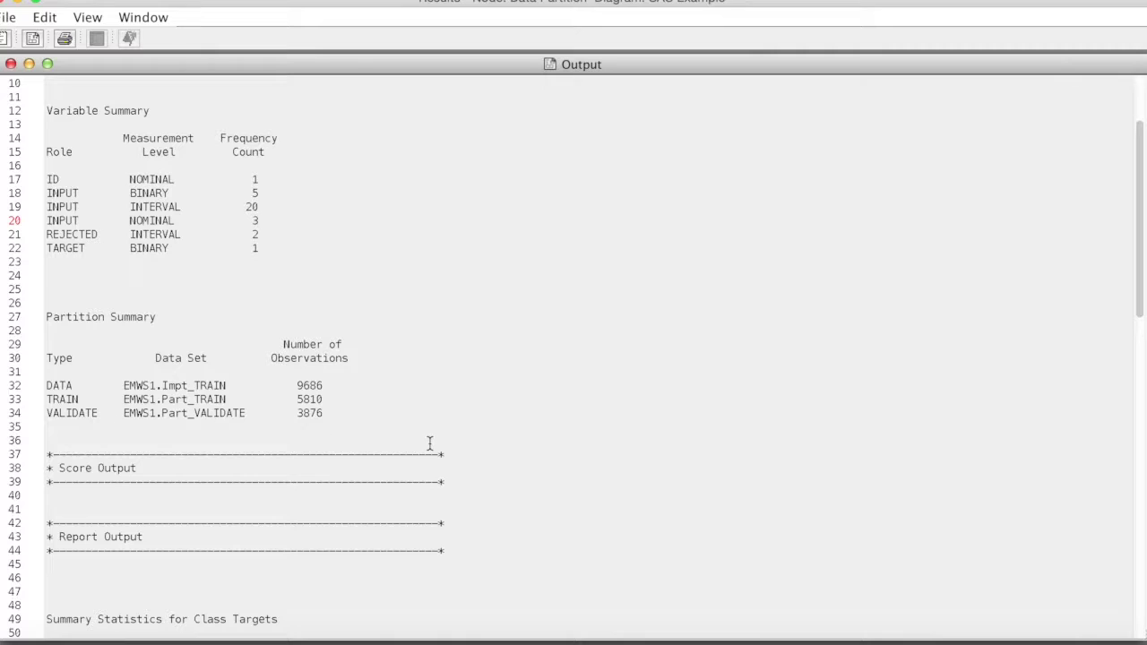
scroll(430, 441, "down", 2)
scroll(431, 441, "down", 2)
scroll(431, 441, "down", 1)
scroll(430, 441, "down", 1)
scroll(431, 440, "down", 1)
scroll(429, 440, "down", 1)
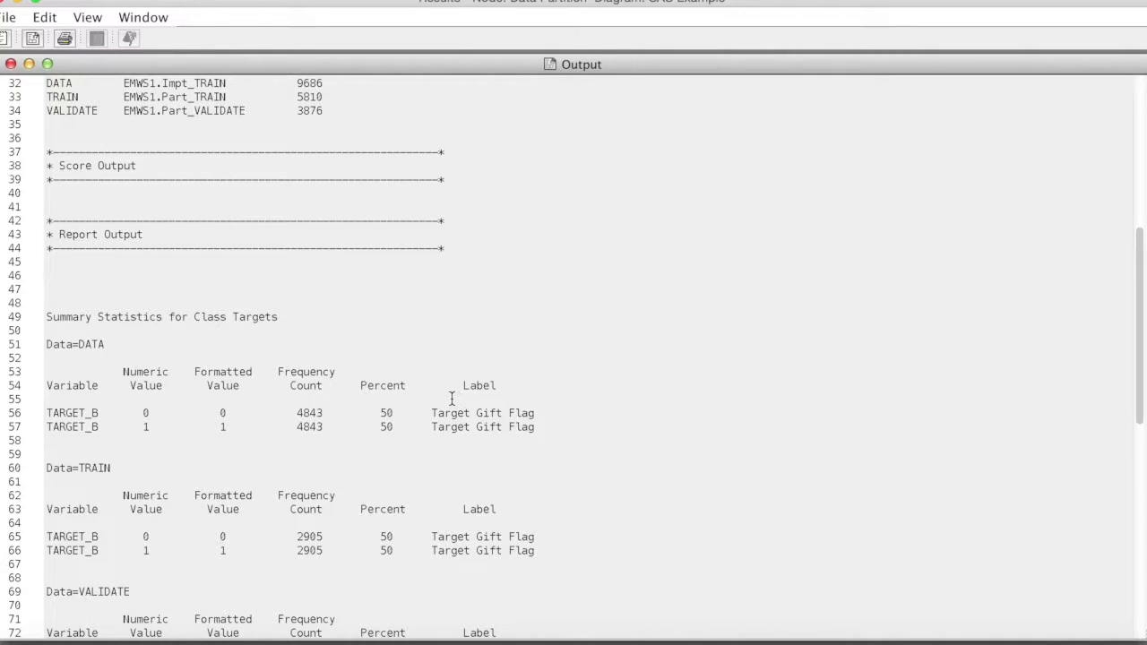
scroll(441, 424, "down", 1)
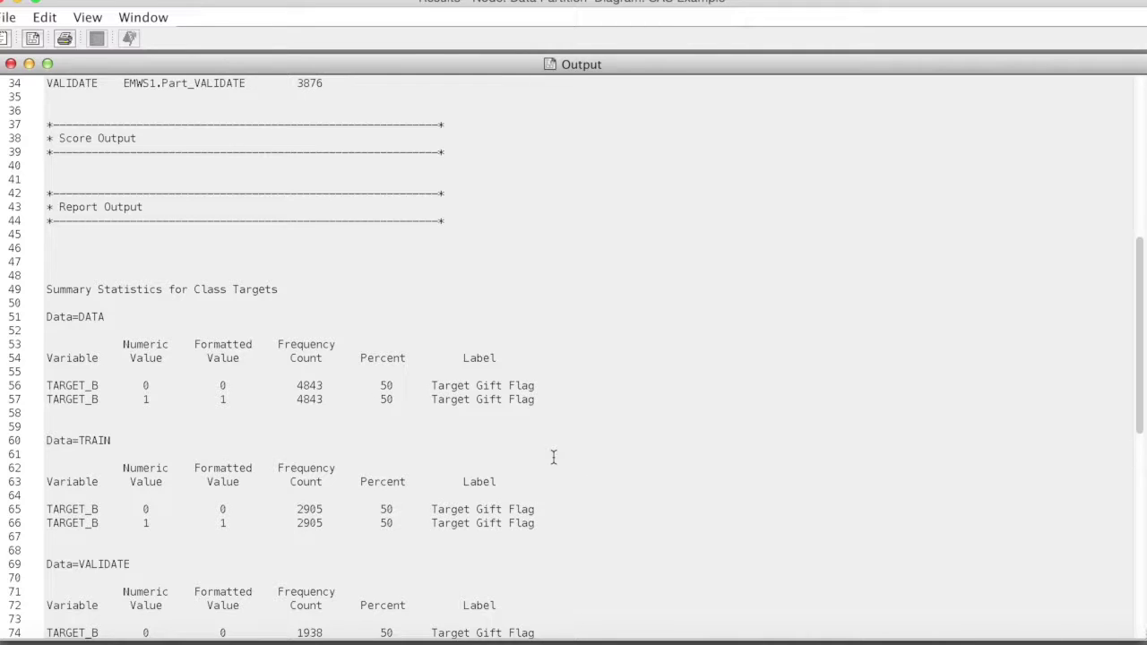
scroll(553, 457, "down", 3)
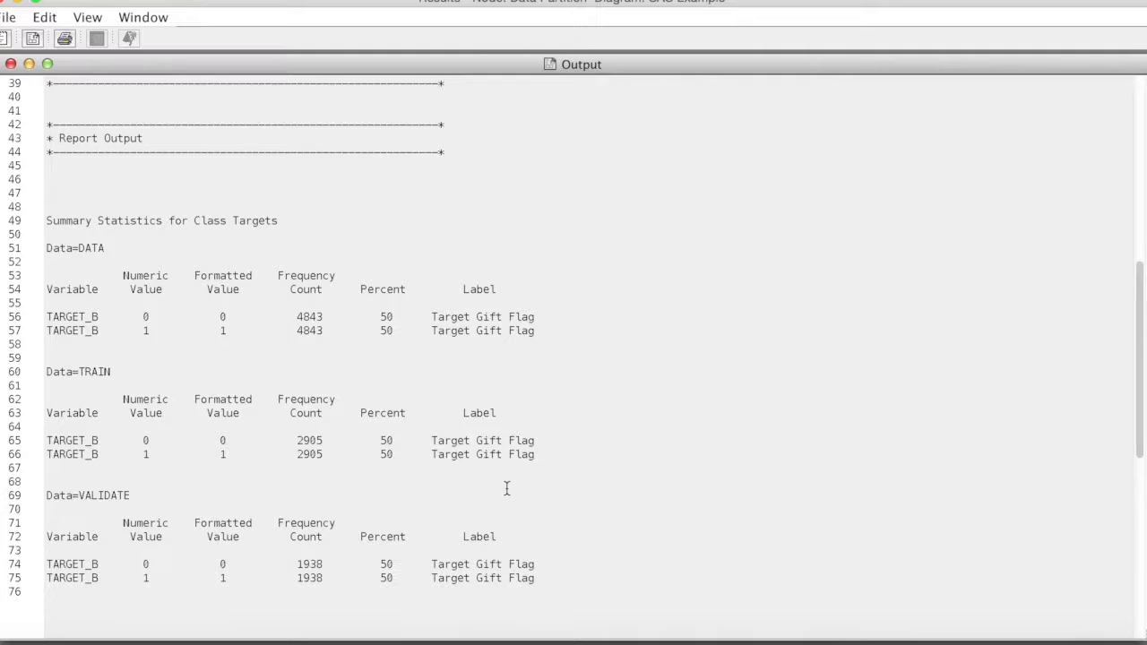
scroll(507, 488, "down", 2)
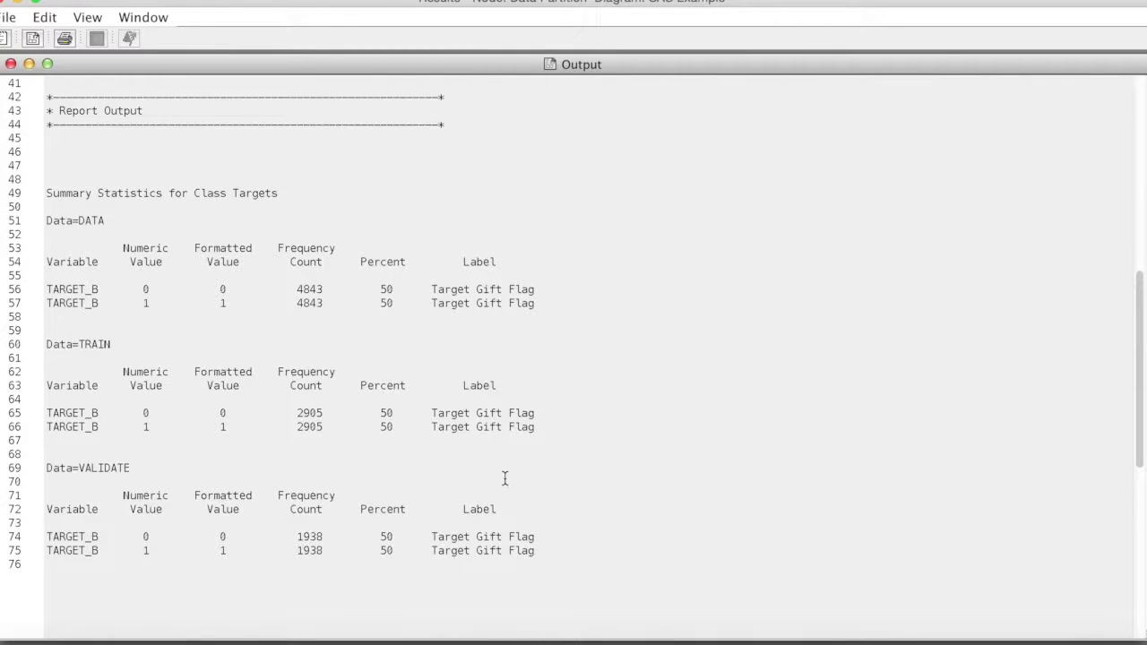